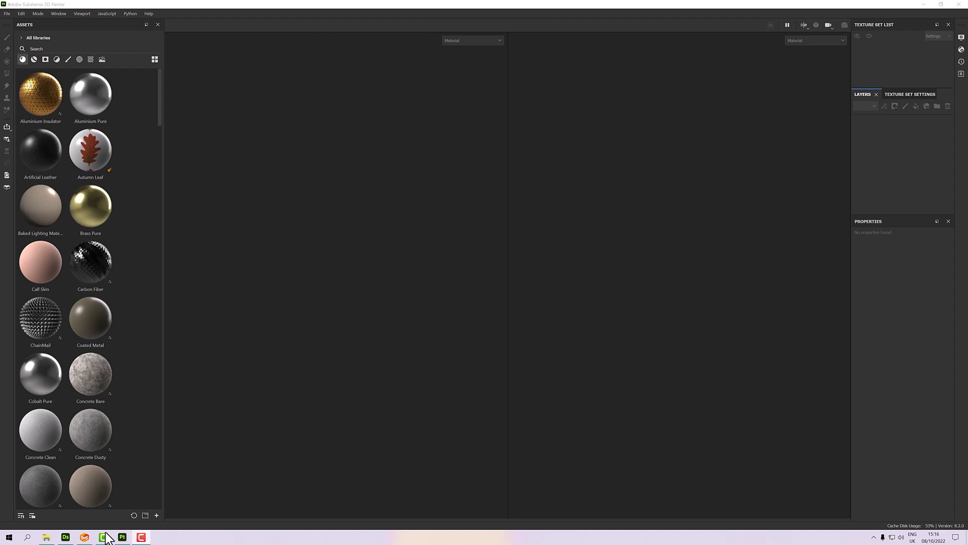
Bring Marvelous Designer forward and zoom in and out on the dressed avatar.
left_click(84, 538)
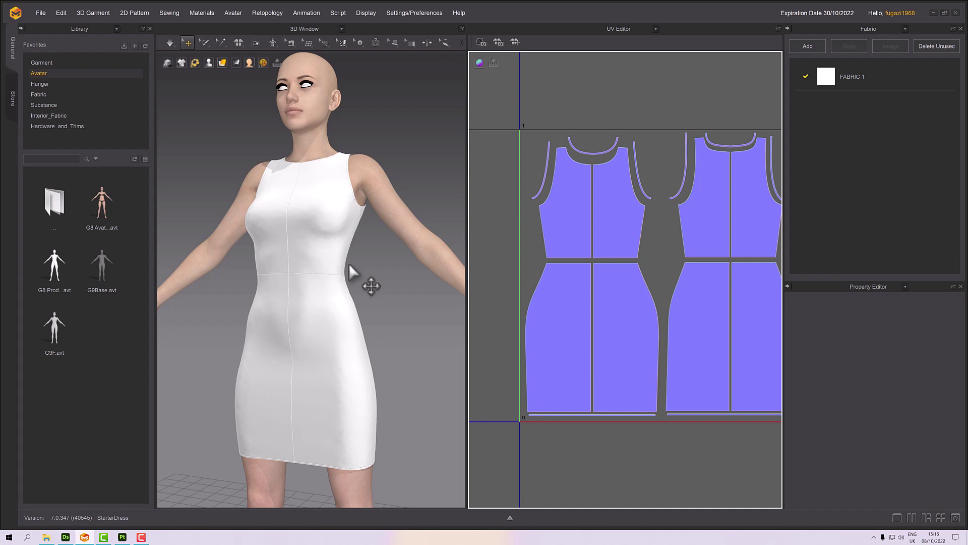
mouse_move(372, 283)
right_mouse_down()
mouse_move(368, 273)
mouse_move(363, 283)
right_mouse_up()
scroll(372, 294, "down", 3)
scroll(379, 296, "up", 5)
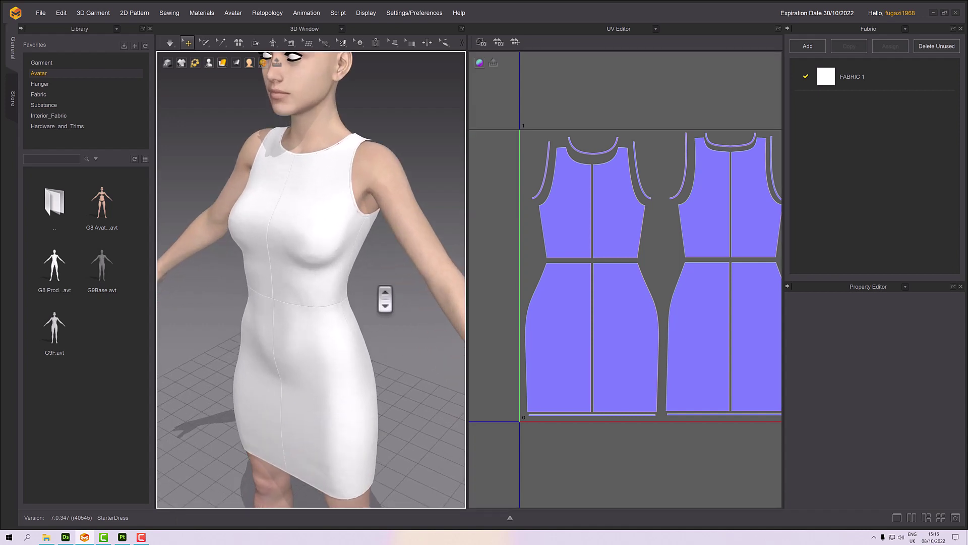
scroll(372, 292, "down", 2)
scroll(371, 302, "up", 3)
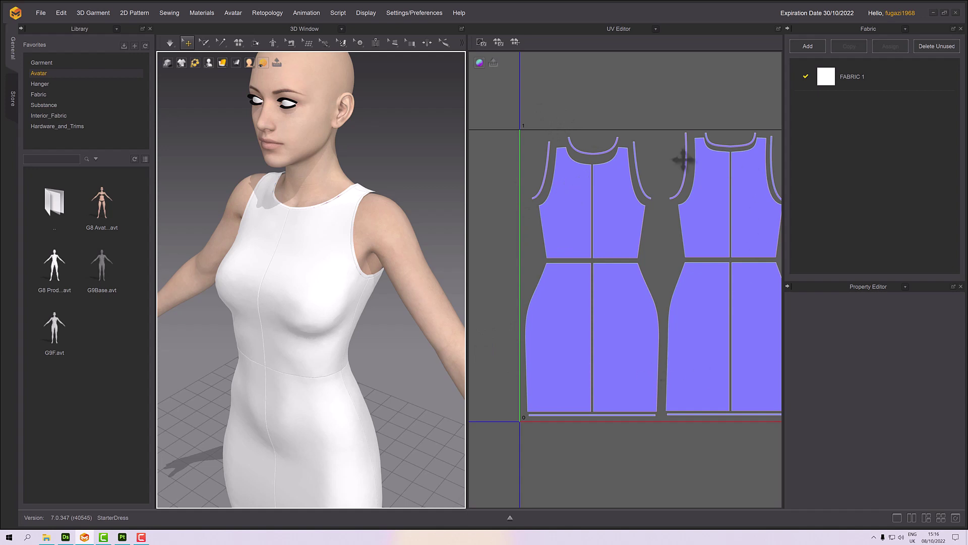
scroll(362, 313, "down", 2)
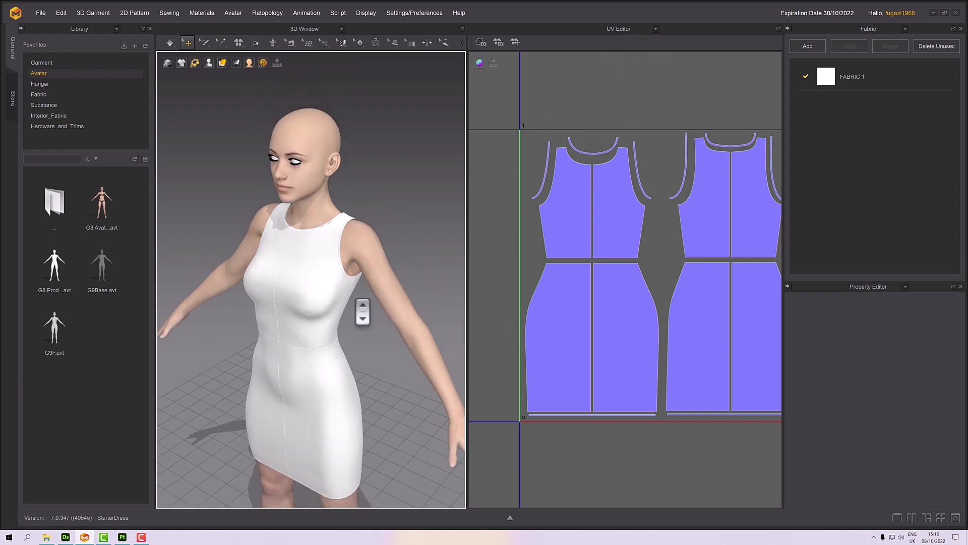
scroll(362, 314, "up", 5)
scroll(376, 296, "up", 2)
scroll(383, 318, "down", 2)
Orbit and pan around the white dress to inspect the waist seam from the front.
right_click_drag(383, 318, 365, 370)
middle_click_drag(356, 428, 380, 338)
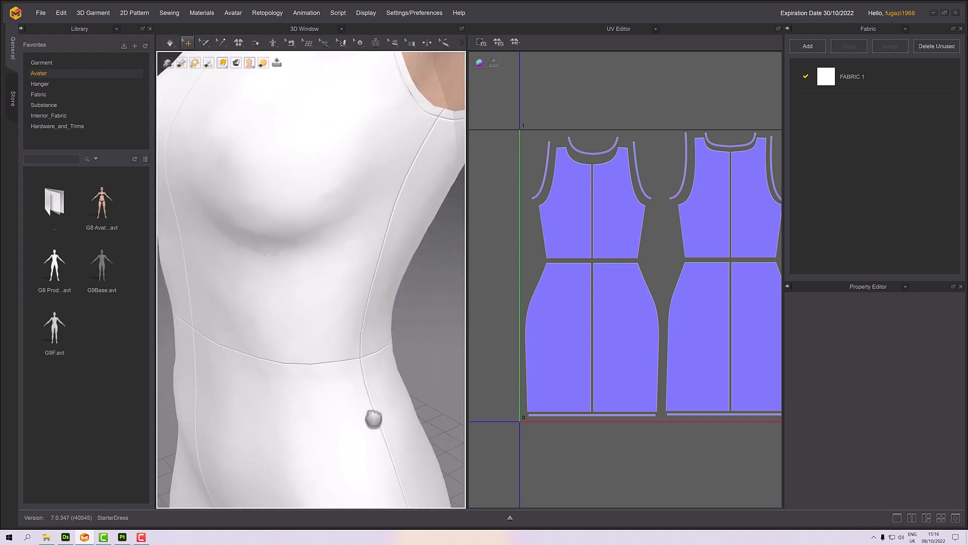
key("2")
right_click_drag(277, 380, 314, 361)
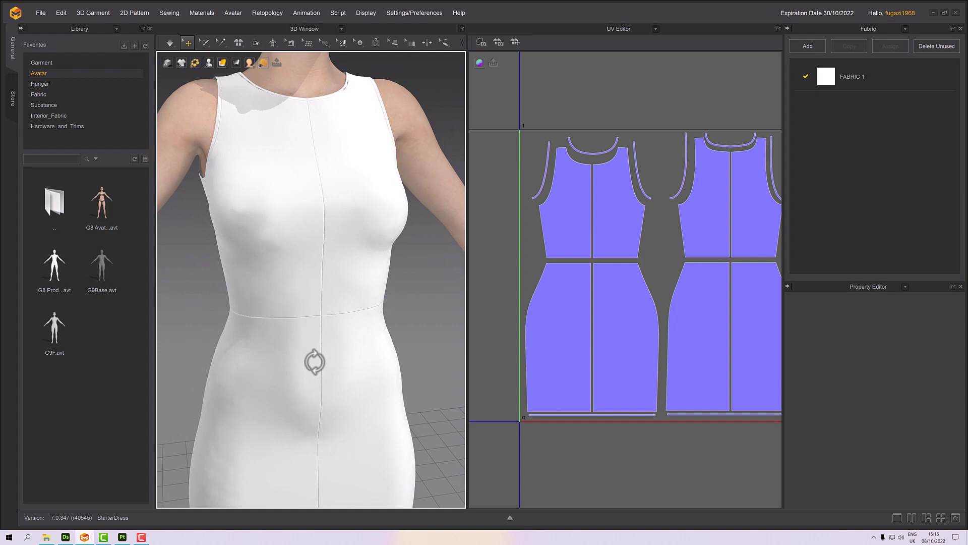
scroll(315, 362, "down", 3)
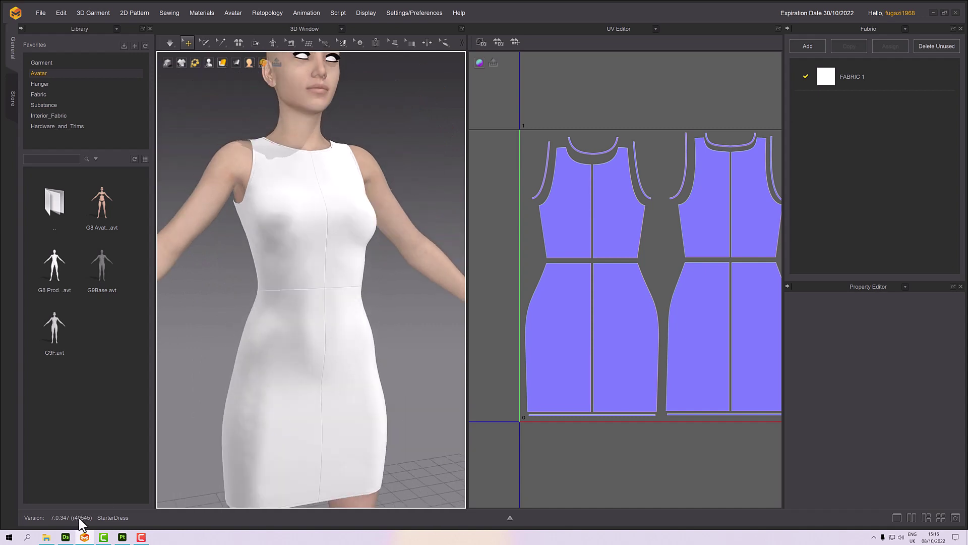
In Substance 3D Painter, set up a new project using Dress.obj at 4096 document resolution.
left_click(123, 539)
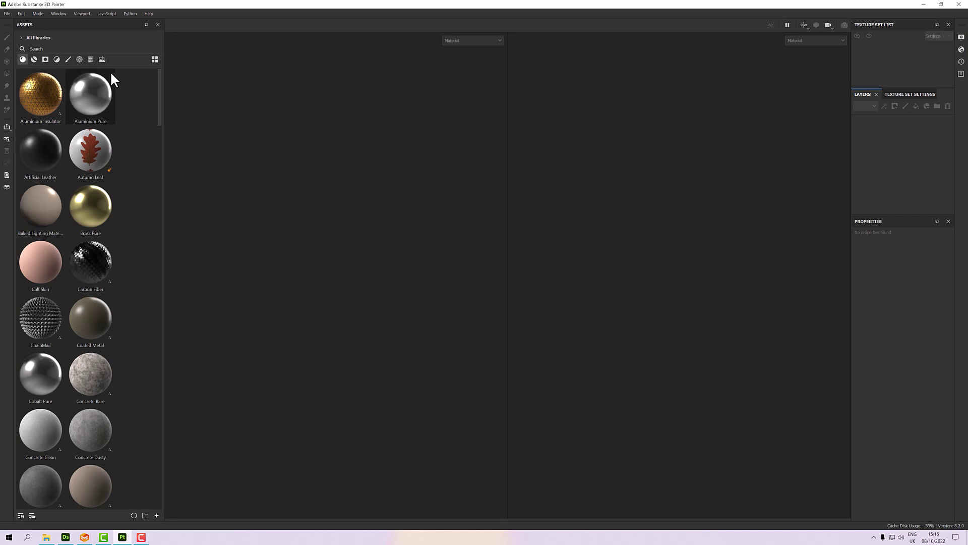
left_click(7, 13)
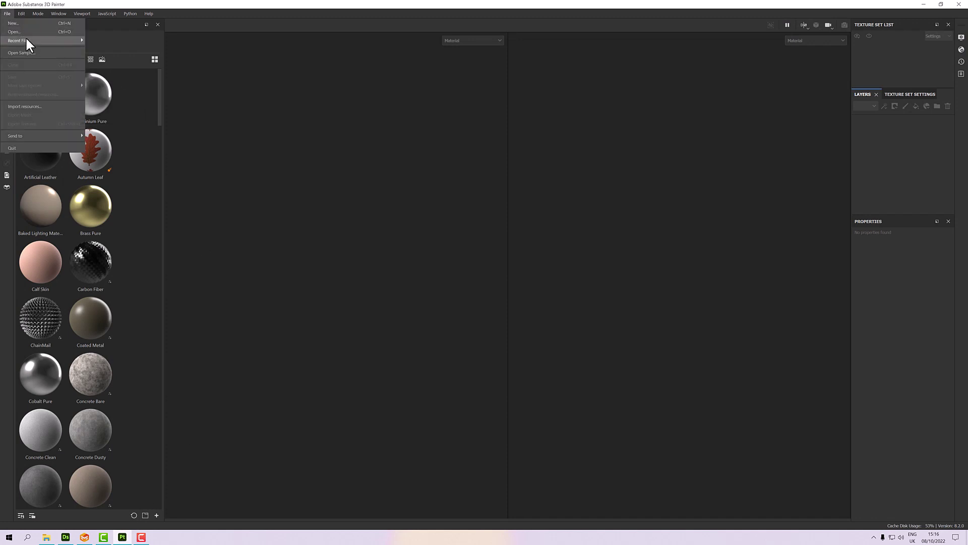
left_click(31, 24)
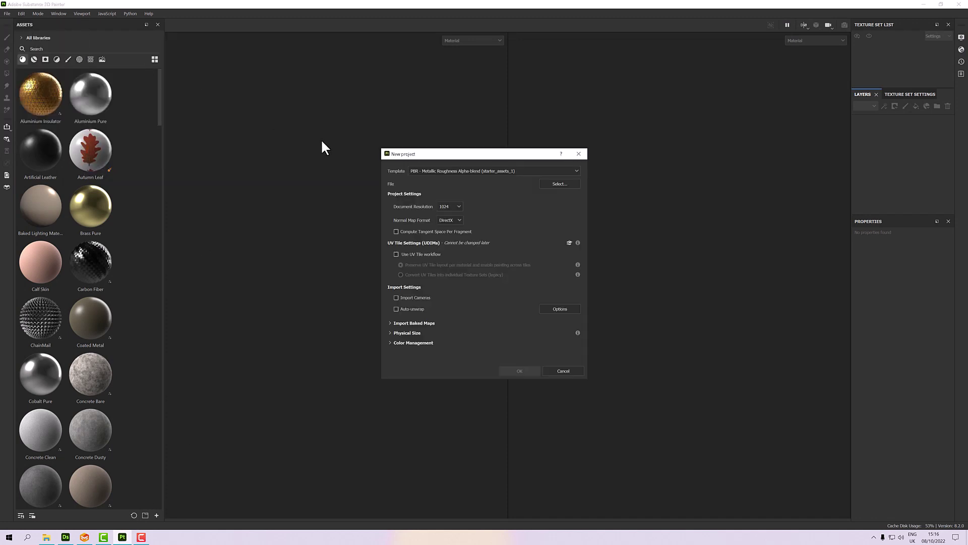
left_click(553, 184)
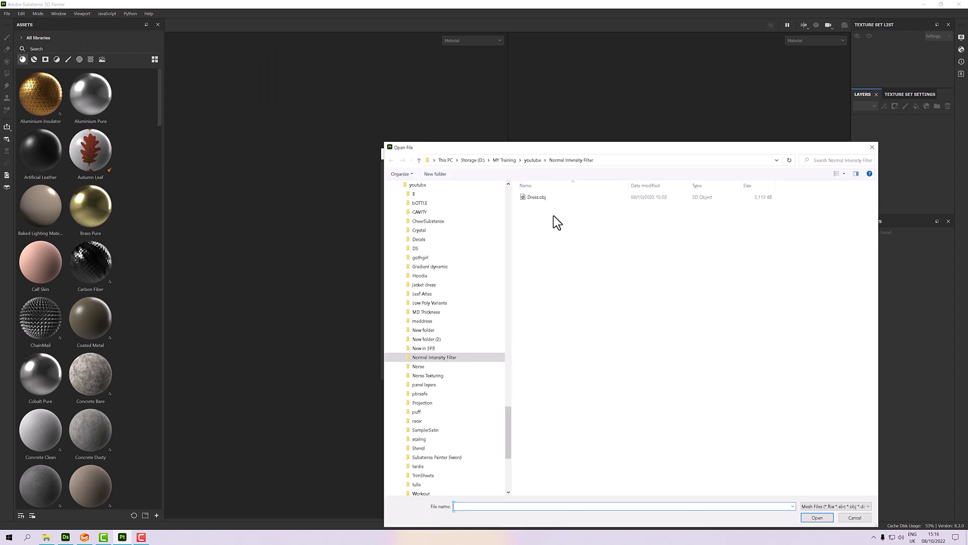
left_click(536, 197)
double_click(535, 198)
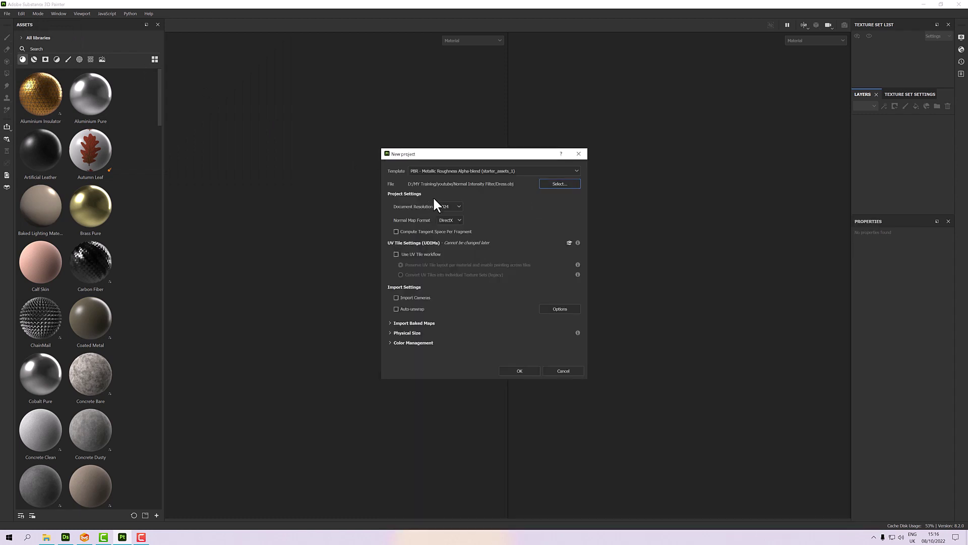
left_click(452, 208)
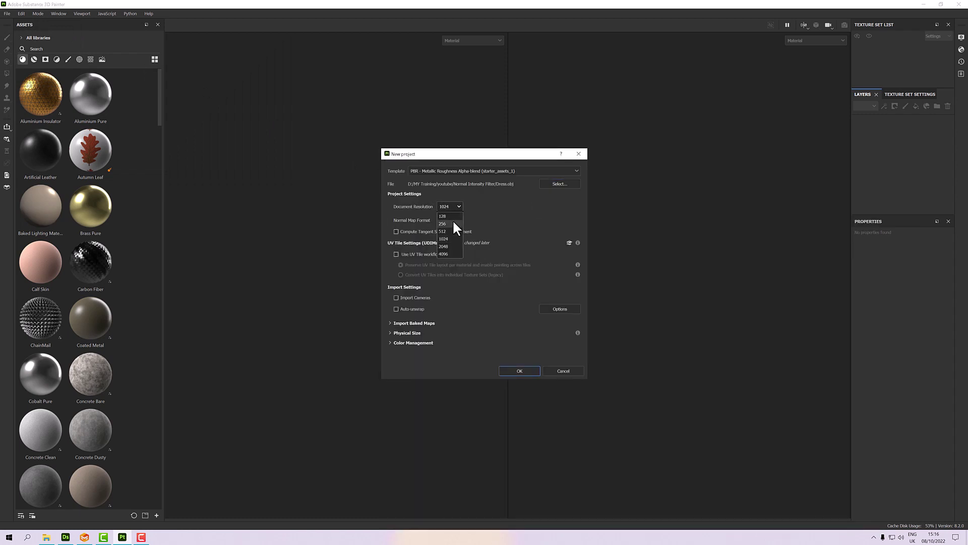
left_click(452, 255)
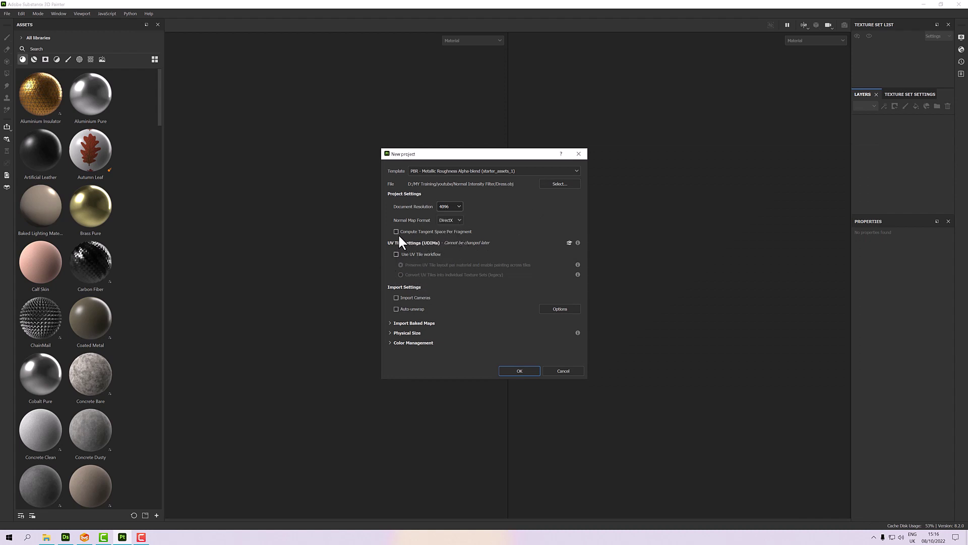
Create the project, then drag Dress_normal_1001.png from Explorer into the assets shelf.
left_click(520, 371)
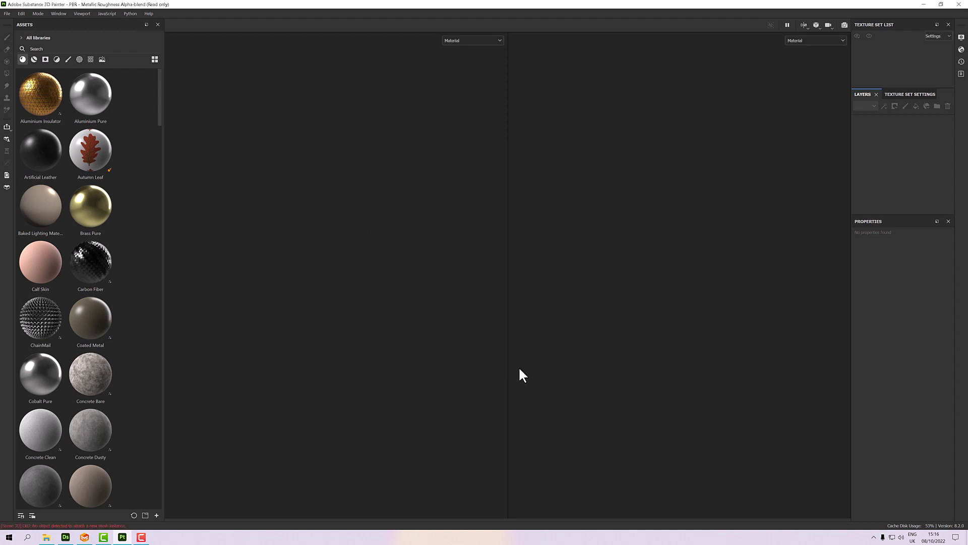
scroll(424, 329, "up", 3)
scroll(430, 324, "down", 3)
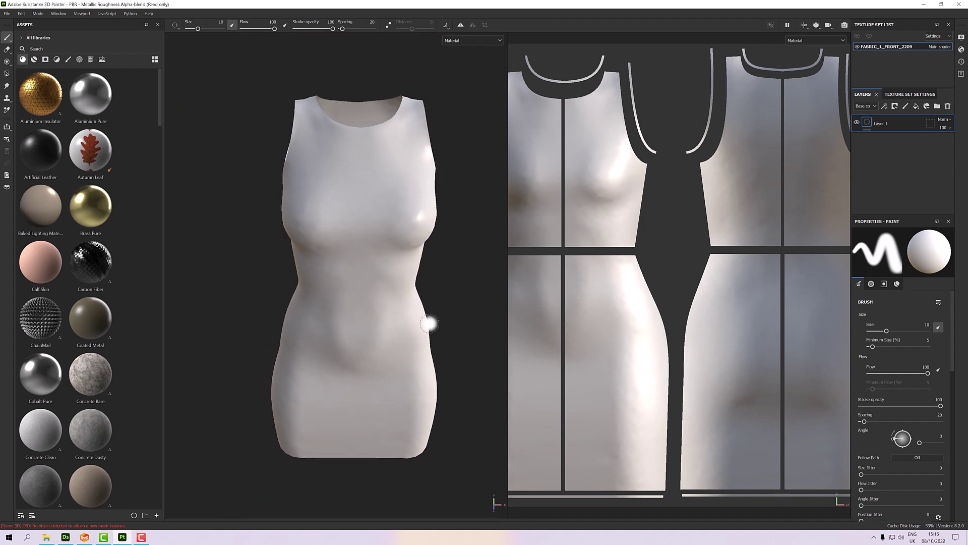
right_click(430, 324)
left_click(45, 536)
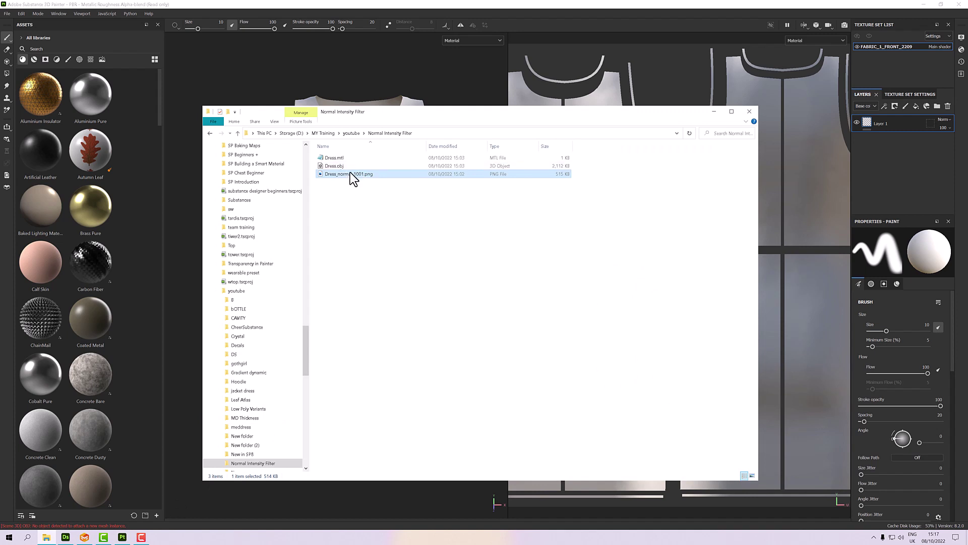
left_click_drag(332, 196, 140, 228)
Import Dress_normal_1001.png as a texture into the current session.
left_click(714, 112)
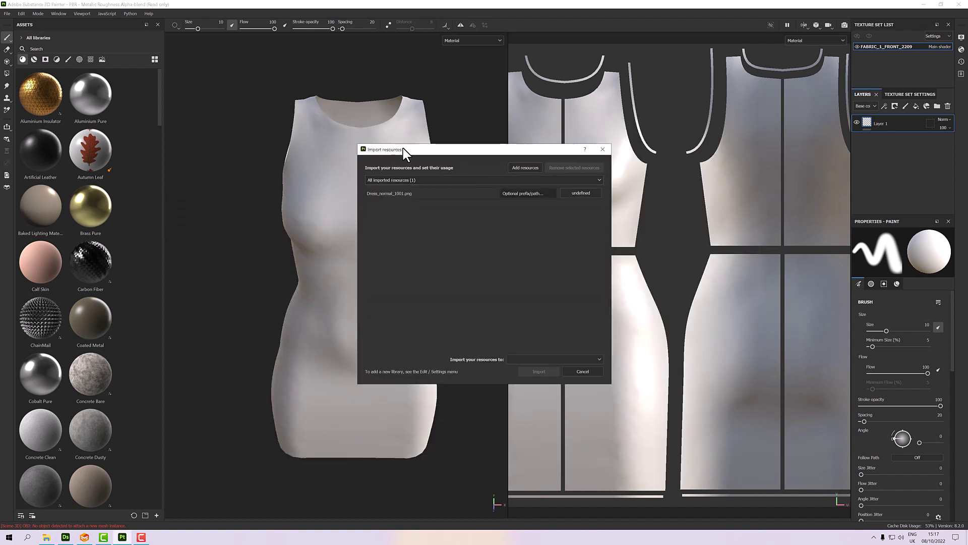
left_click_drag(404, 147, 411, 135)
left_click(580, 179)
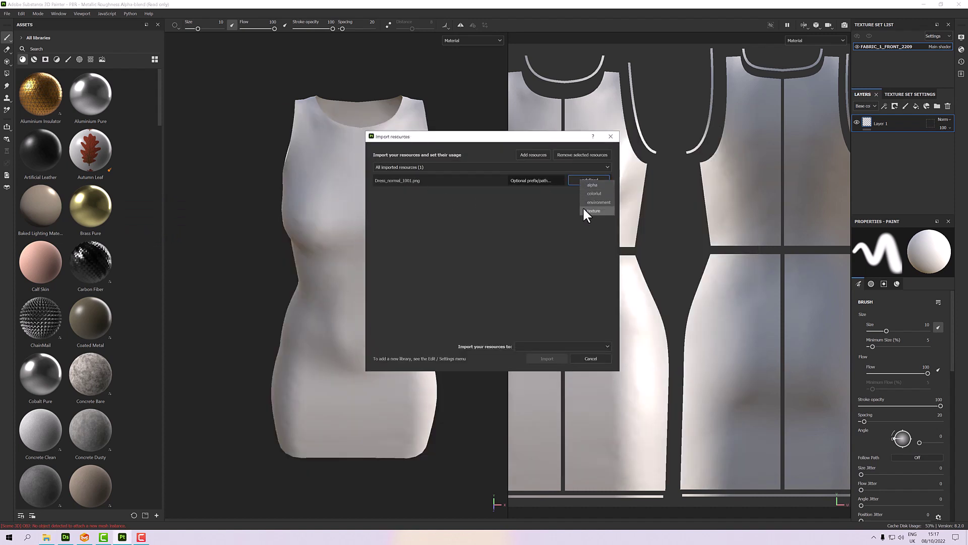
left_click(584, 209)
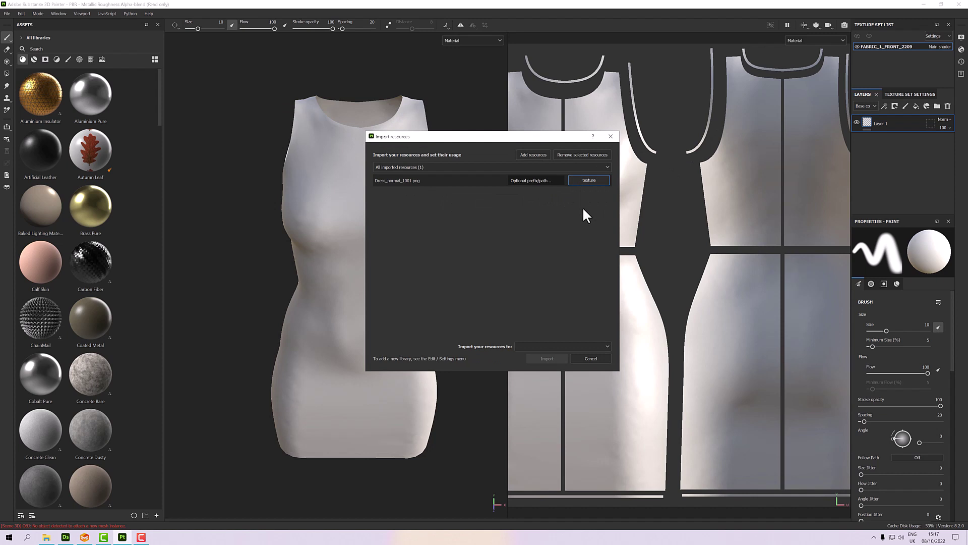
left_click(539, 345)
left_click(536, 356)
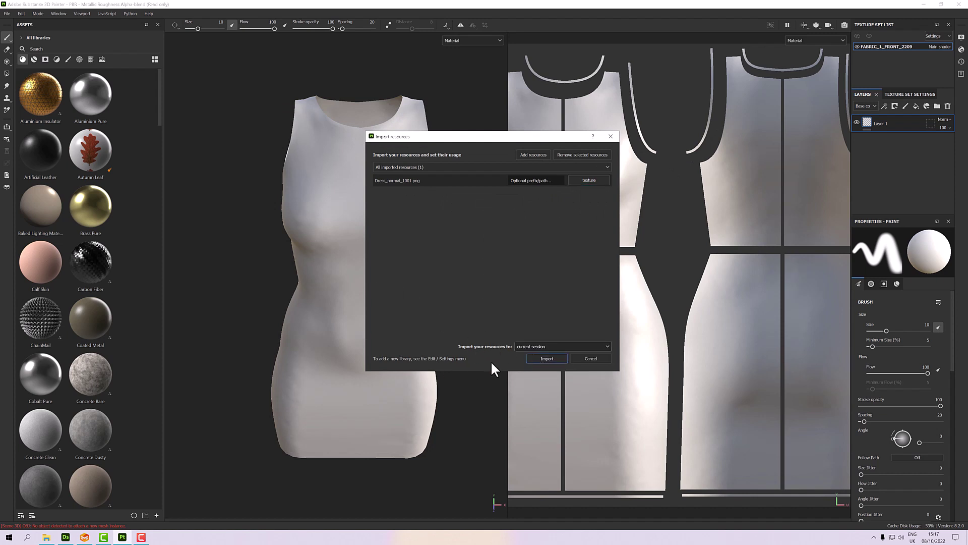
left_click(547, 359)
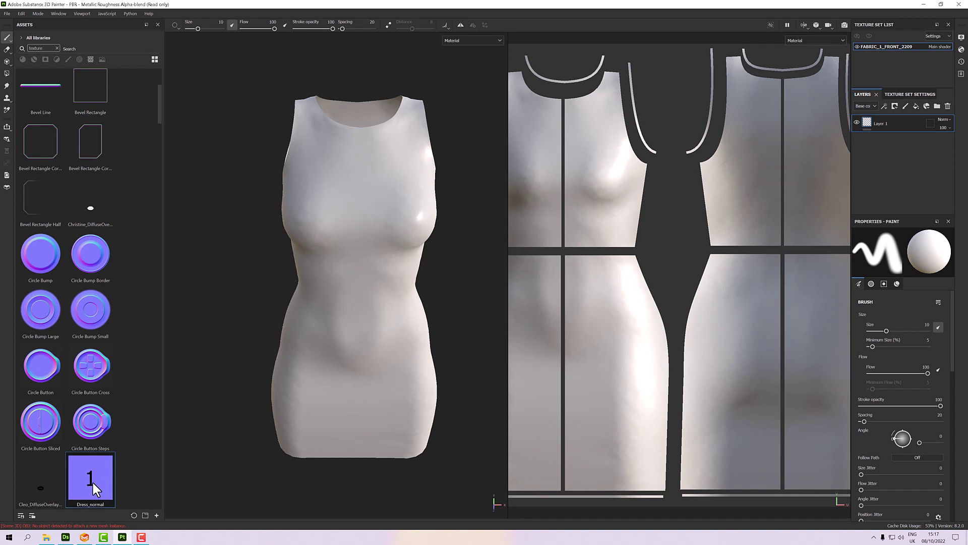
Replace the default Layer 1 with Fill layer 1 driving only the normal channel.
left_click(948, 107)
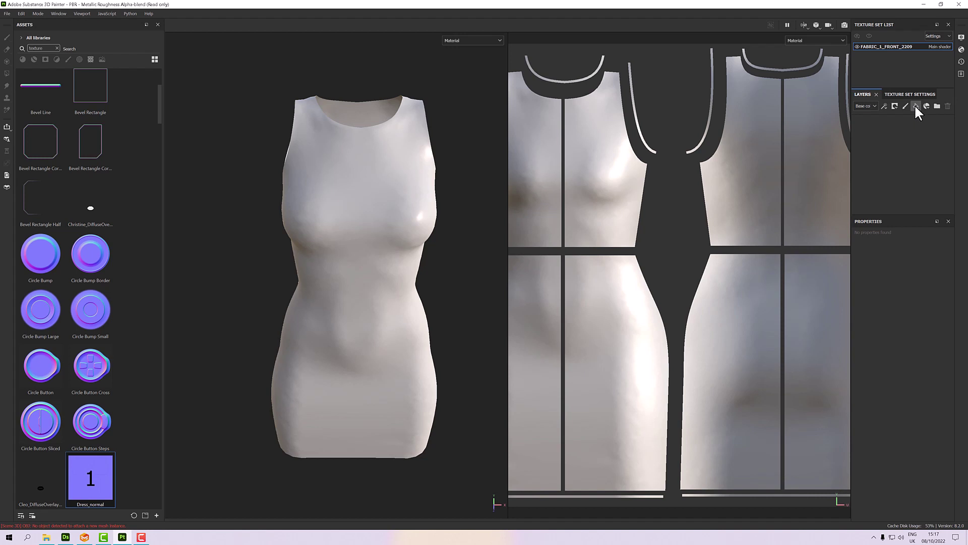
left_click(916, 106)
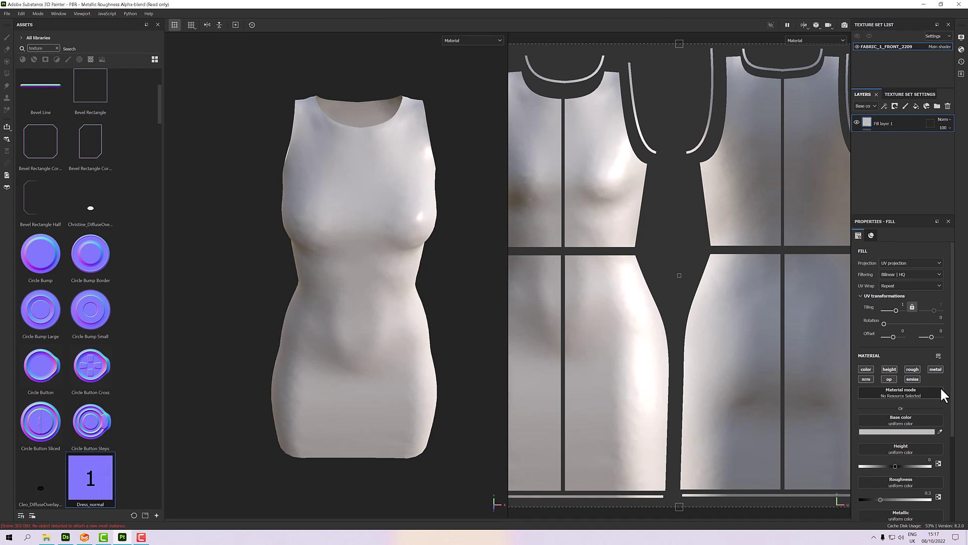
left_click(866, 378)
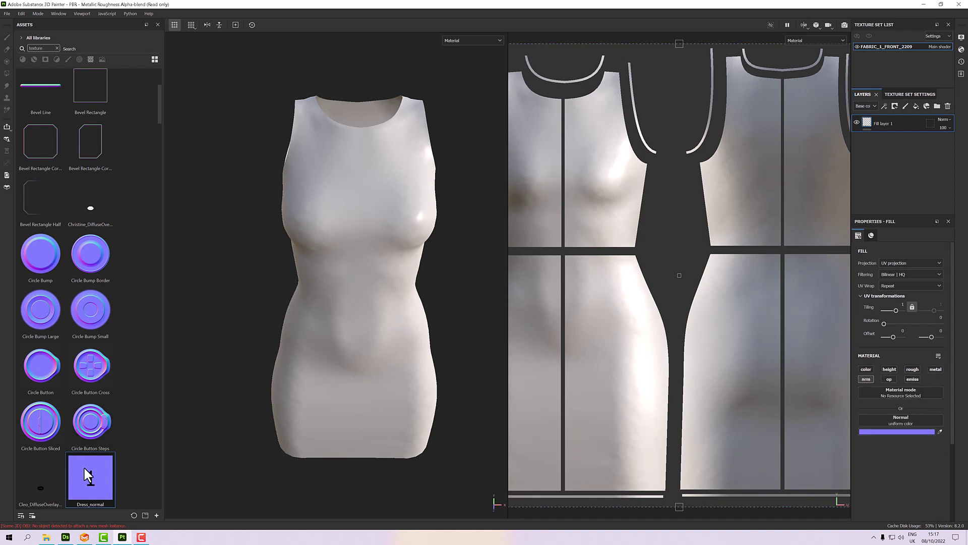
Assign Dress_normal to Fill layer 1's Normal slot and inspect the raised torso seams.
left_click_drag(84, 468, 885, 424)
scroll(354, 274, "up", 5)
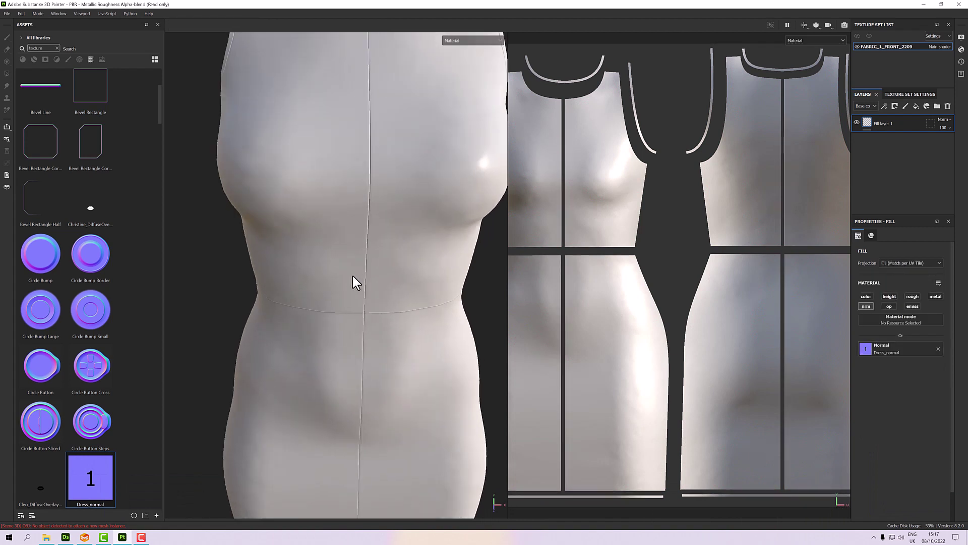
left_click_drag(389, 313, 343, 259, "alt")
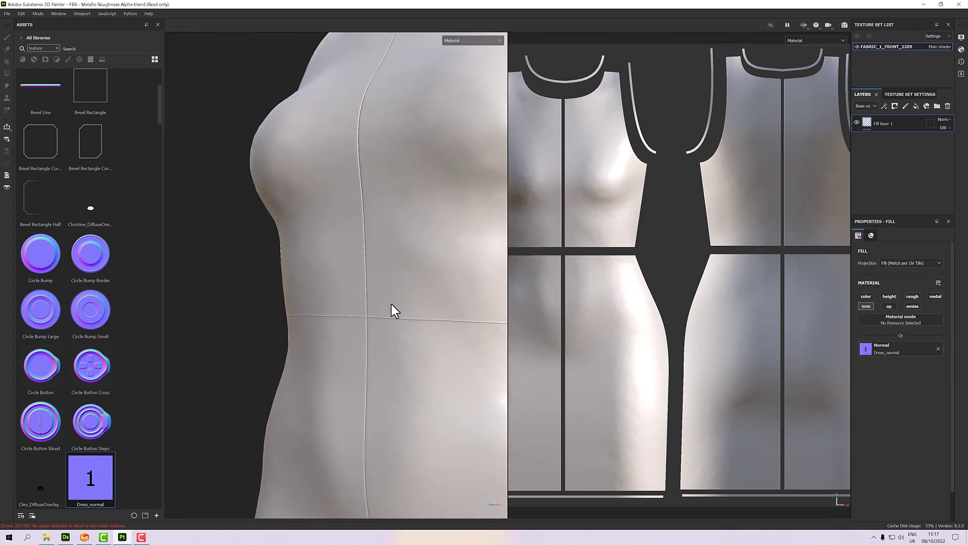
scroll(386, 313, "up", 2)
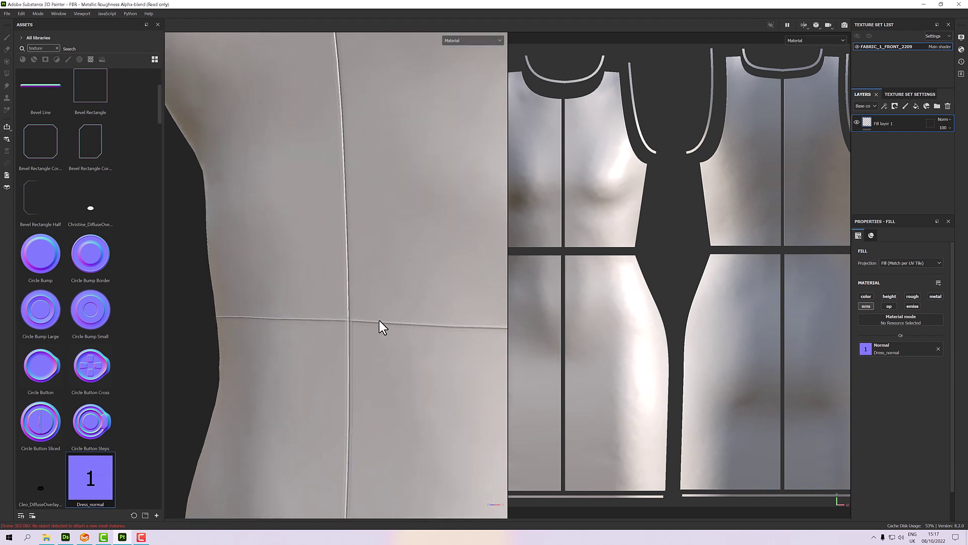
scroll(379, 325, "up", 2)
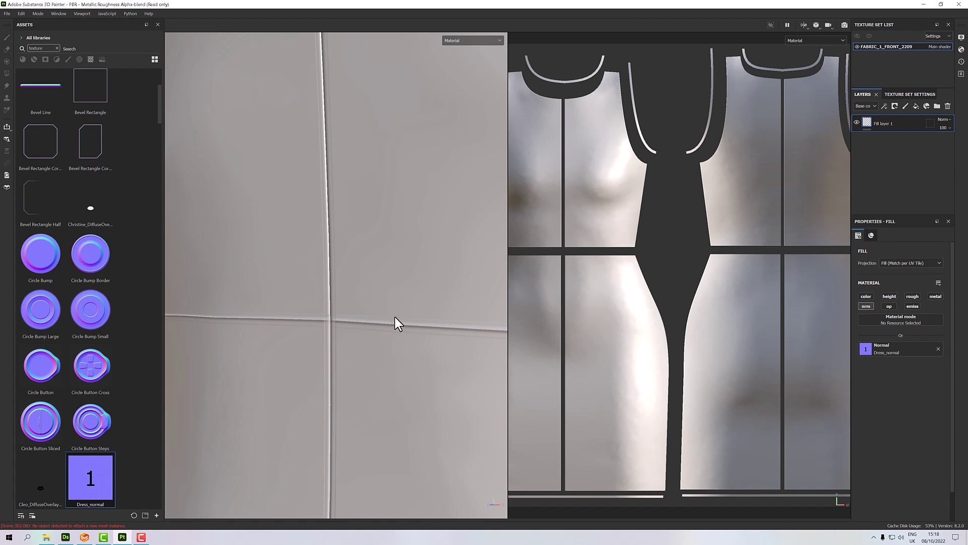
scroll(395, 317, "down", 5)
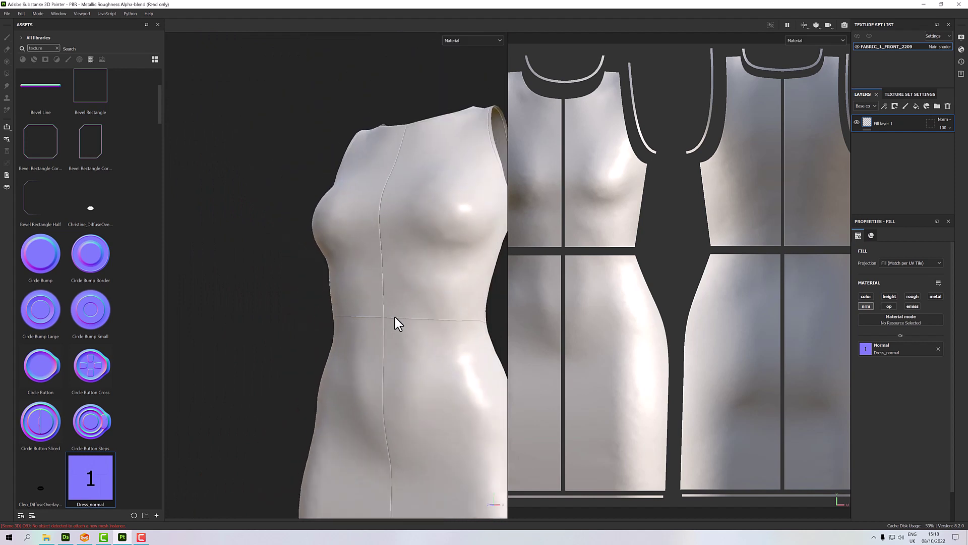
scroll(394, 317, "up", 5)
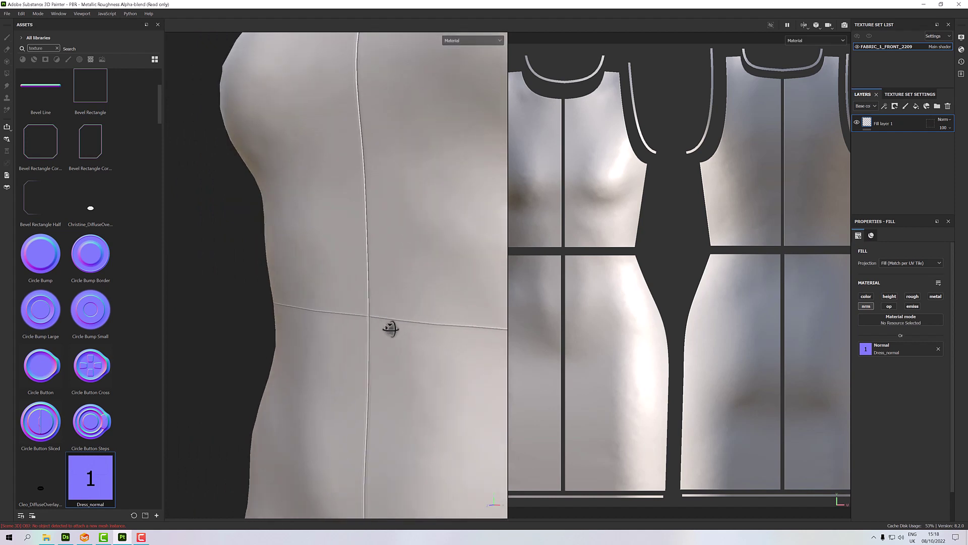
middle_click_drag(390, 328, 341, 320)
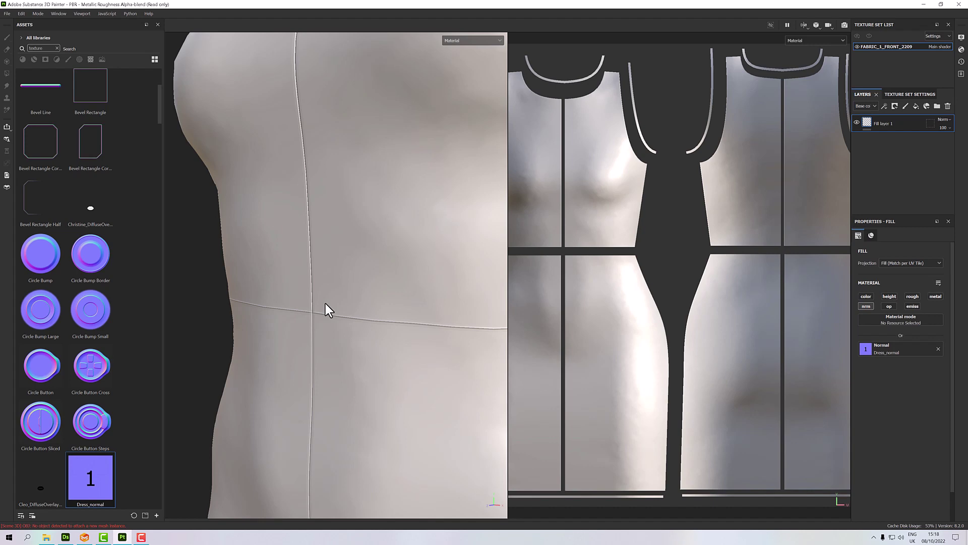
left_click(84, 537)
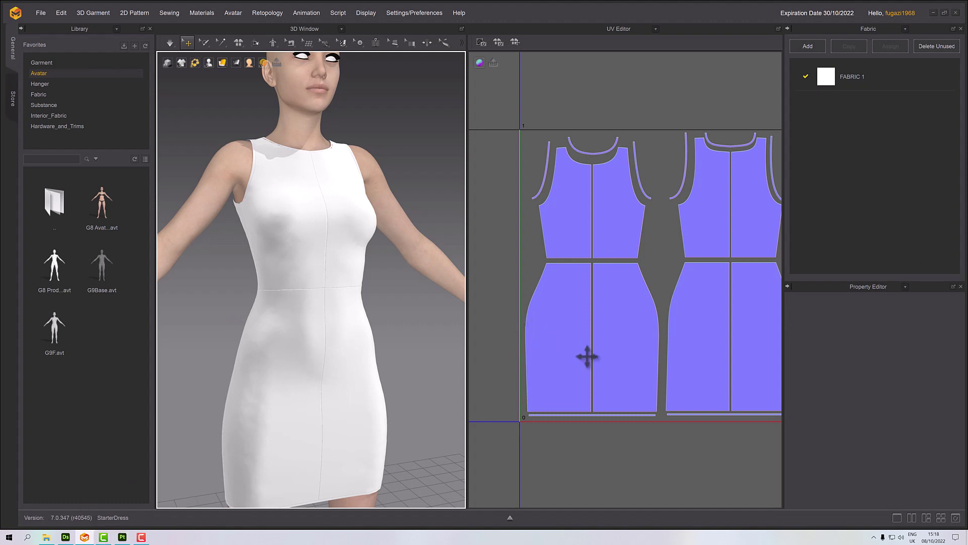
scroll(587, 357, "down", 1)
scroll(588, 367, "up", 4)
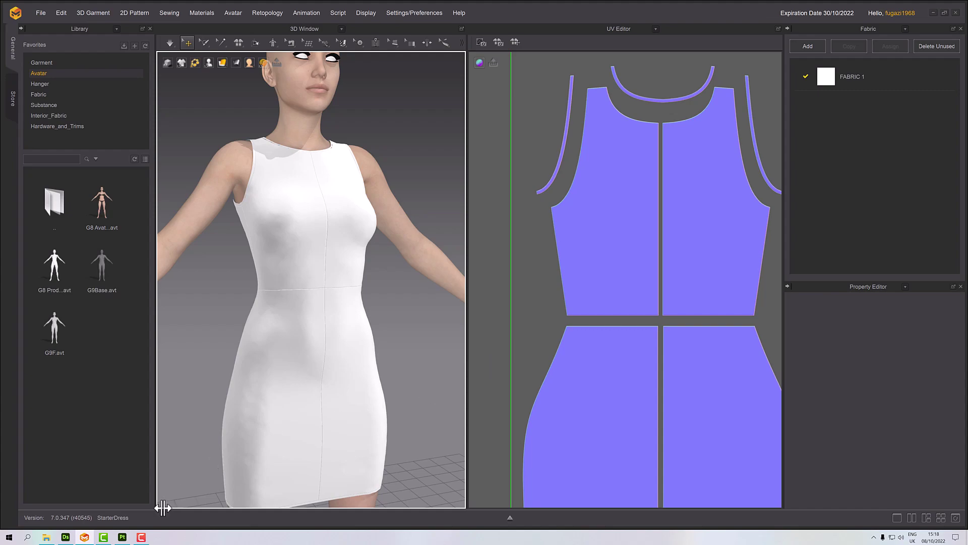
left_click(122, 537)
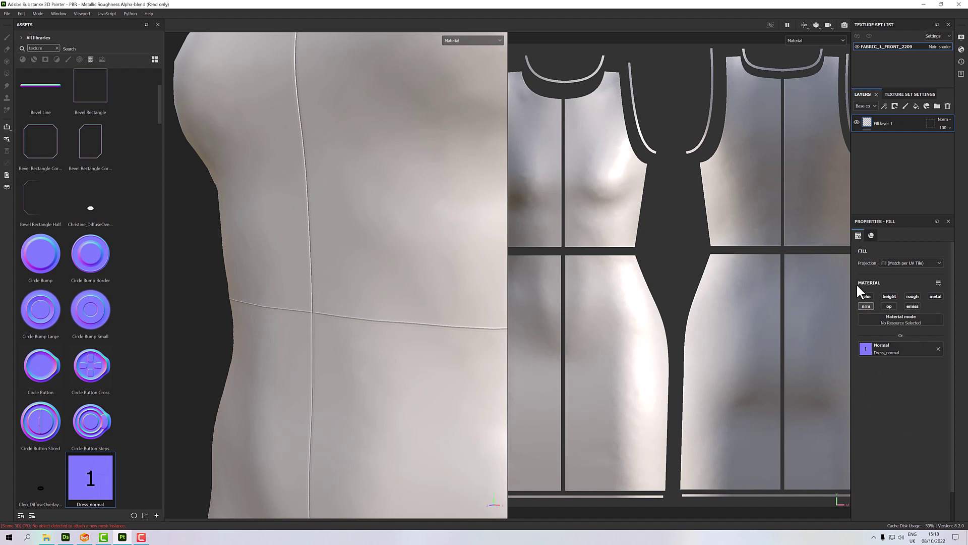
Set the Dress_normal color space to OpenGL normal in the fill's Color Spaces settings.
left_click(937, 283)
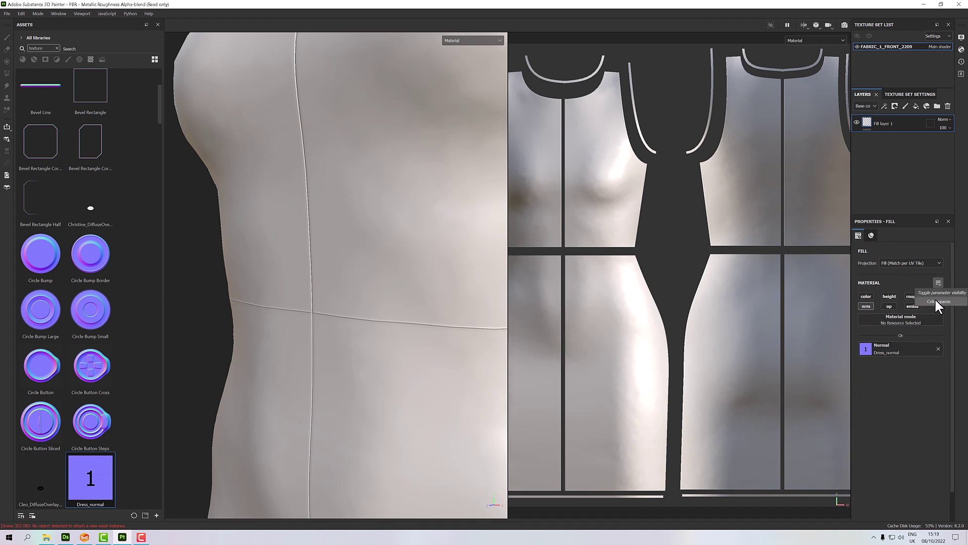
left_click(936, 302)
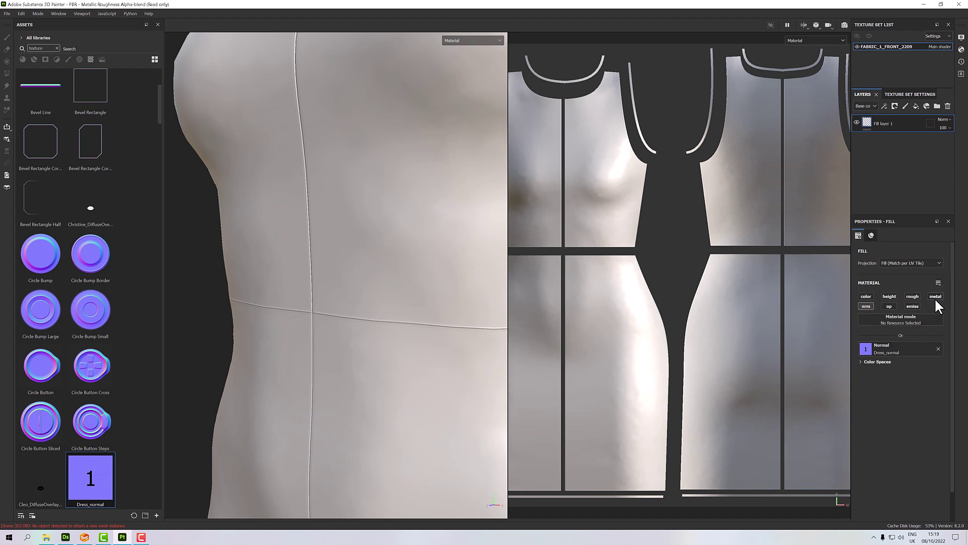
left_click(862, 362)
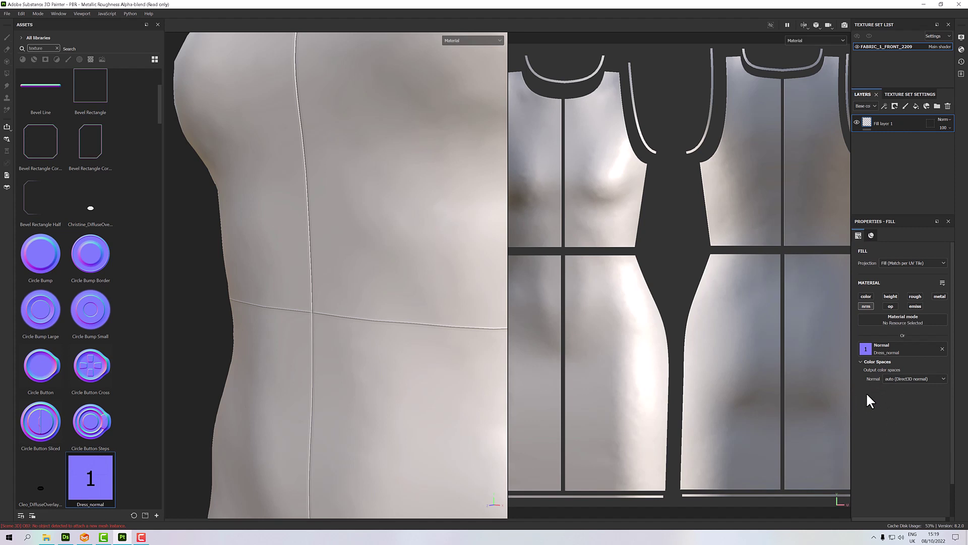
left_click(914, 380)
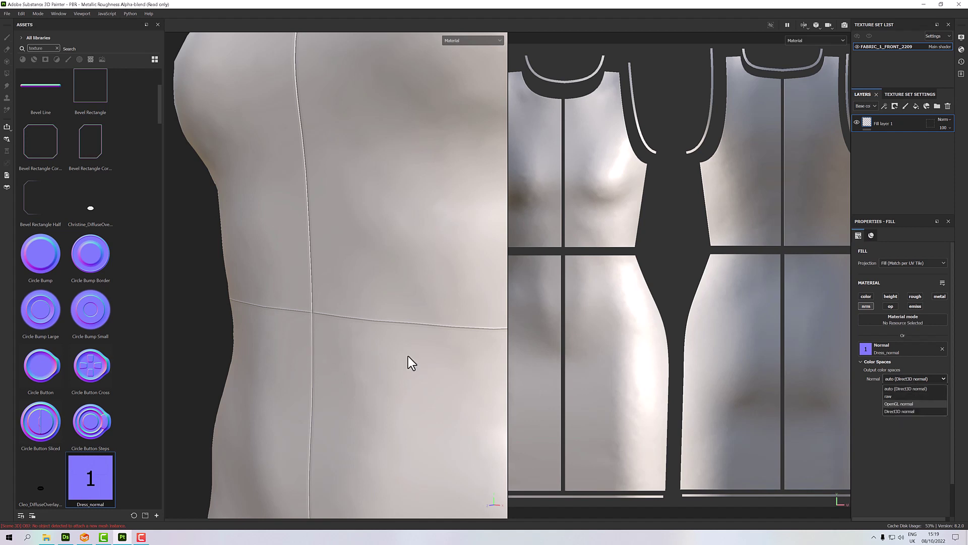
left_click(899, 403)
scroll(305, 359, "up", 5)
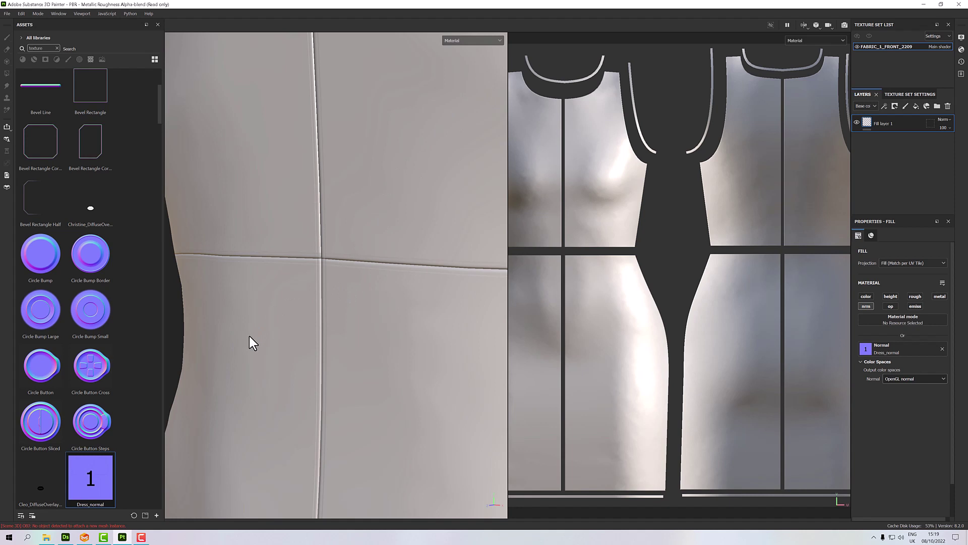
scroll(331, 313, "up", 3)
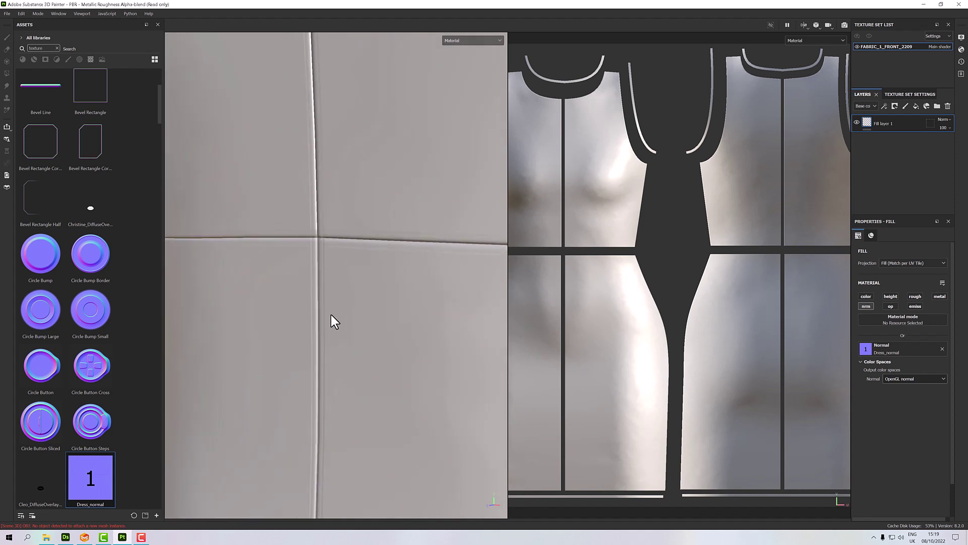
scroll(331, 313, "up", 1)
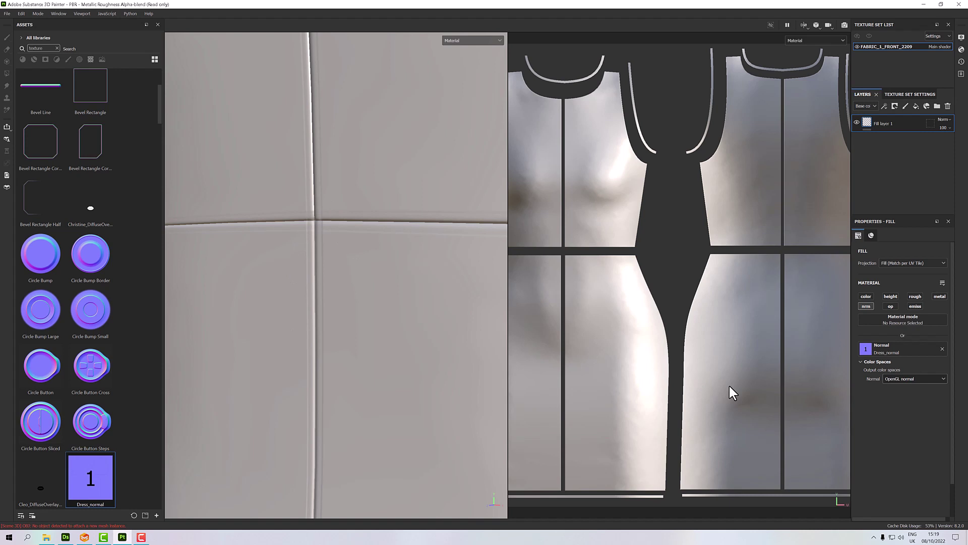
Add a Blur filter at intensity 0.21 to Fill layer 1 and inspect the softened torso seams.
right_click(882, 123)
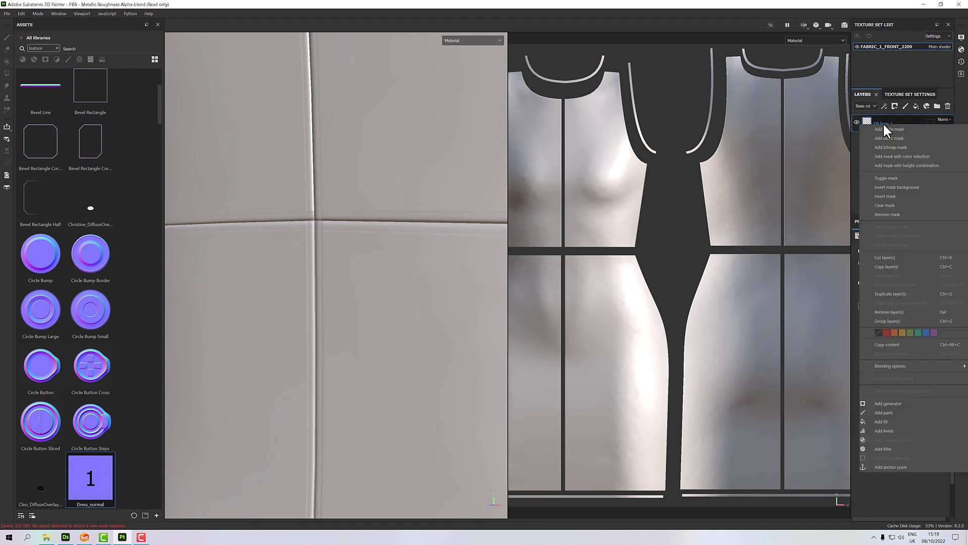
left_click(906, 446)
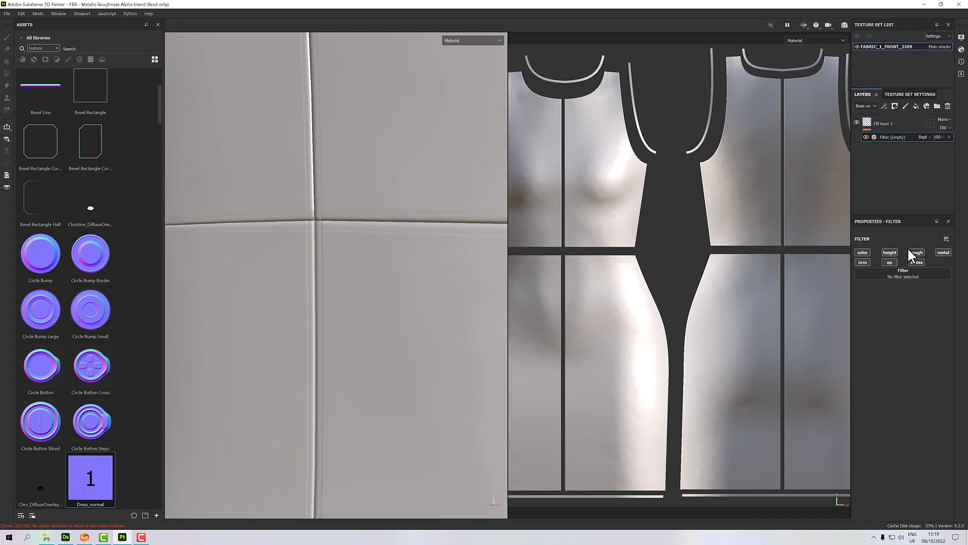
left_click(914, 279)
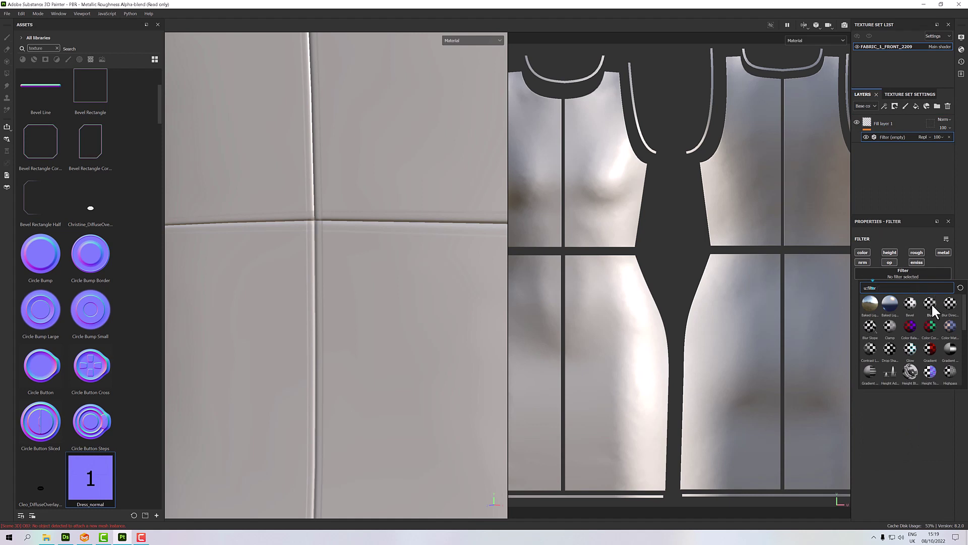
left_click(929, 302)
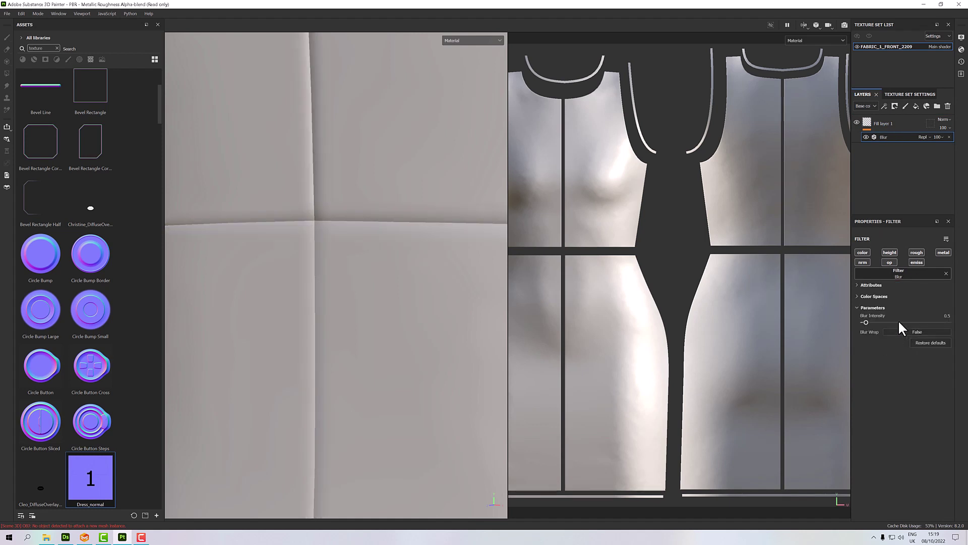
left_click_drag(865, 321, 864, 321)
left_click_drag(297, 237, 404, 265, "alt")
scroll(403, 265, "down", 5)
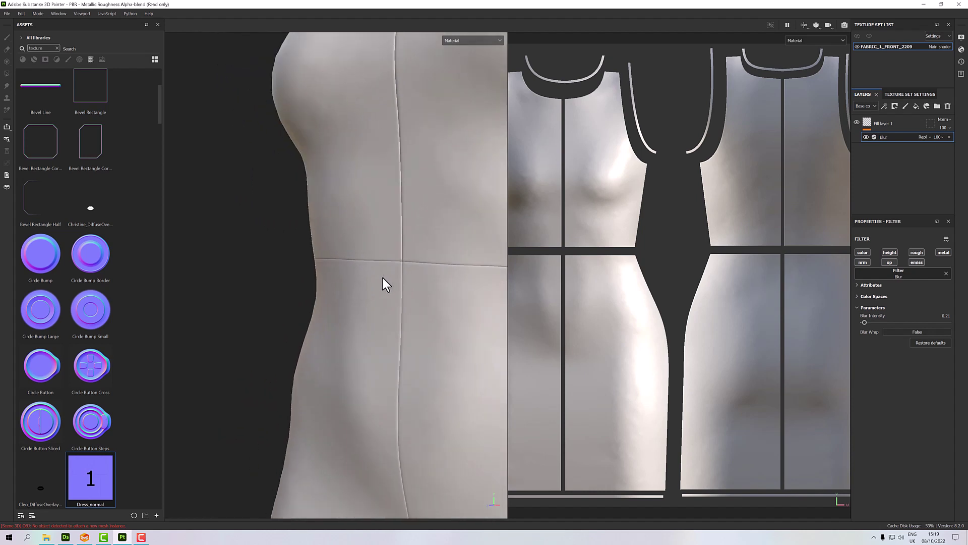
left_click_drag(425, 268, 359, 268, "alt")
right_click_drag(359, 267, 393, 266, "alt")
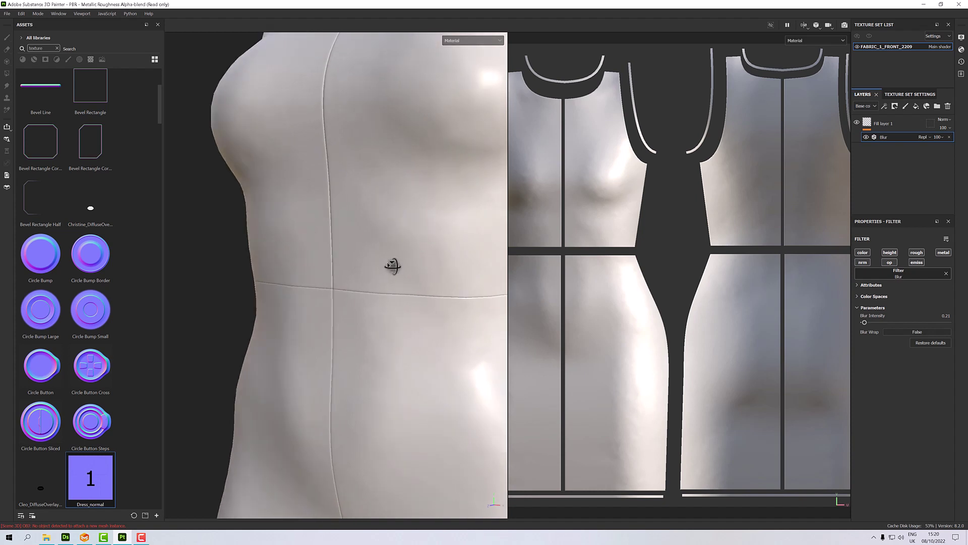